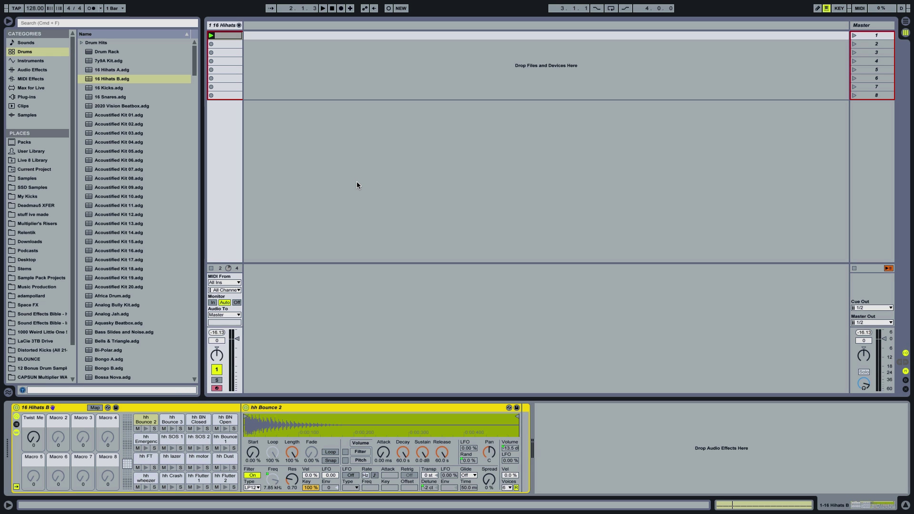
# - Play the hi-hat clip on track 1 briefly to audition it, and stop playback
pyautogui.click(224, 25)
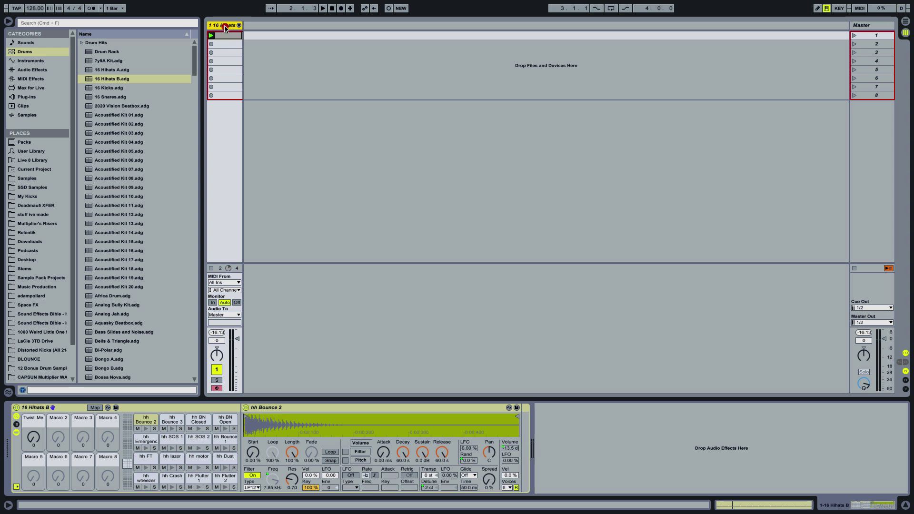
pyautogui.press('space')
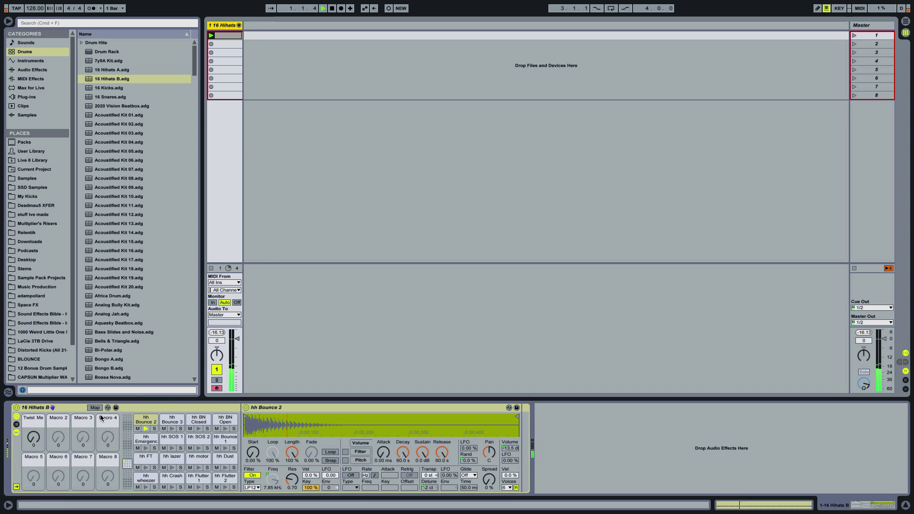
pyautogui.press('space')
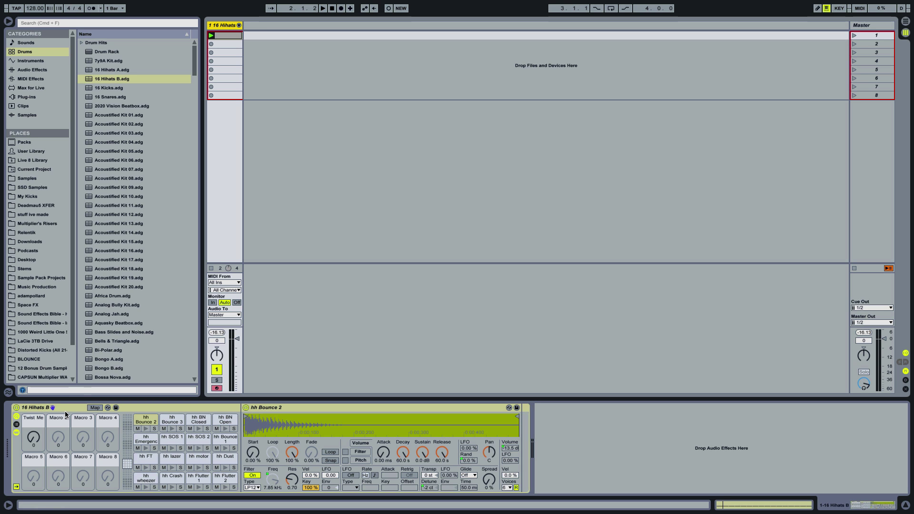
# - Sweep the Twist Me macro of track 1's 16 Hihats B rack while playing the clip, leaving the macro at 99
pyautogui.click(67, 412)
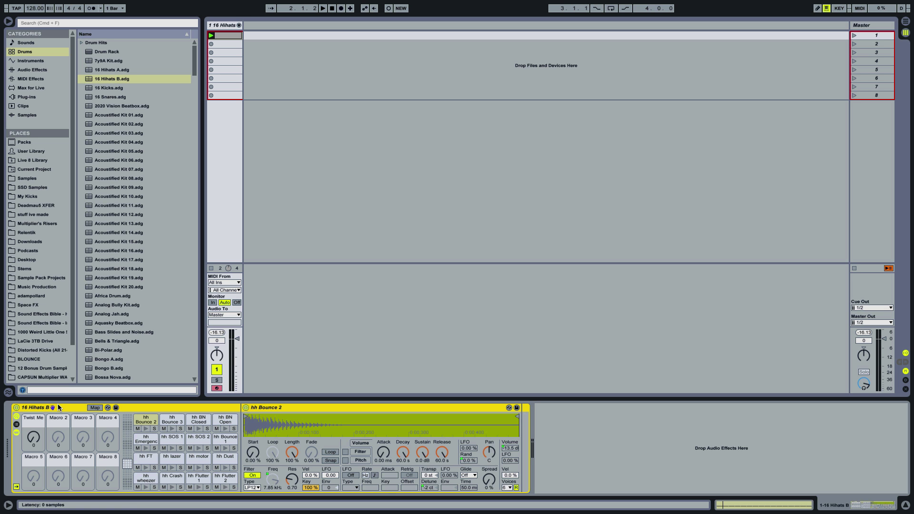
pyautogui.click(34, 437)
pyautogui.moveTo(34, 437); pyautogui.dragTo(34, 402)
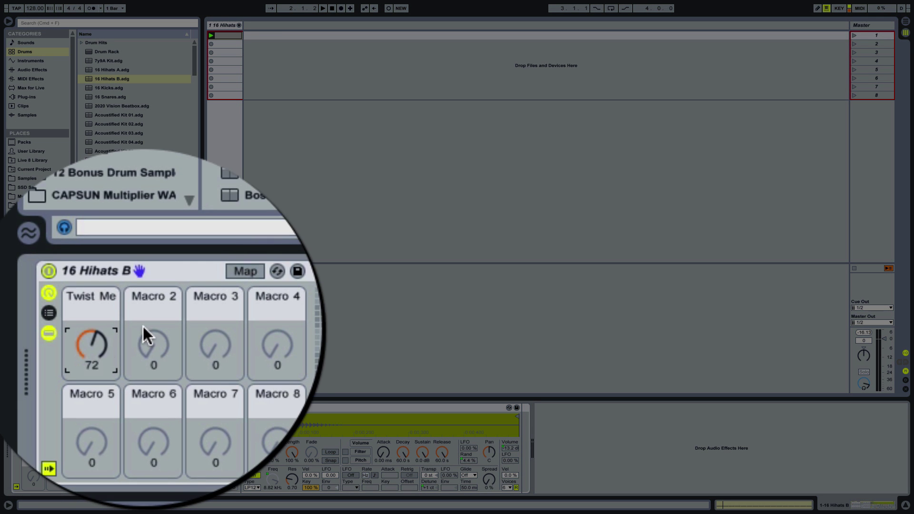
pyautogui.click(58, 406)
pyautogui.moveTo(105, 325); pyautogui.dragTo(106, 324)
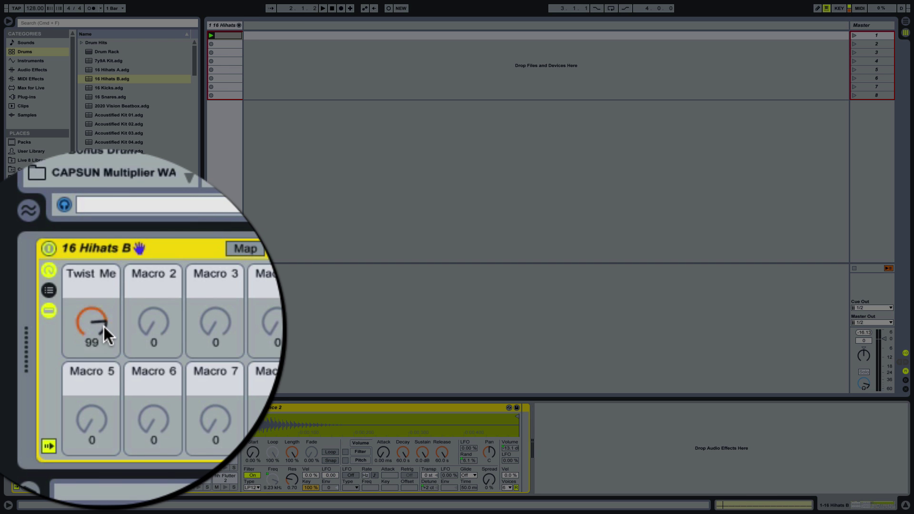
pyautogui.press('space')
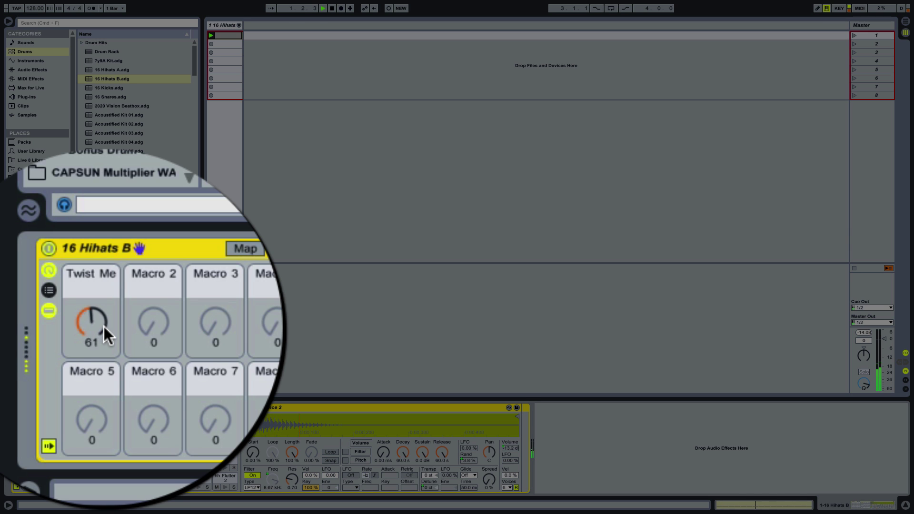
pyautogui.moveTo(103, 326); pyautogui.dragTo(104, 327)
pyautogui.press('space')
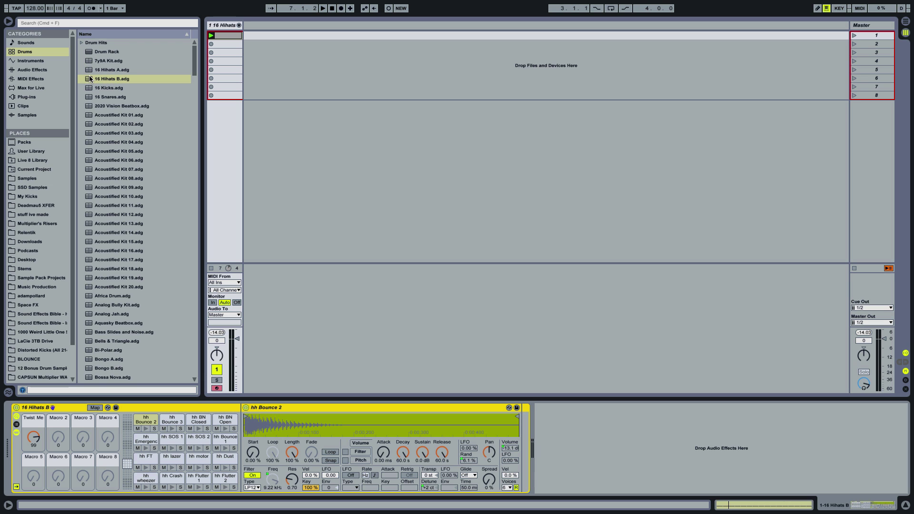
# - Load 16 Hihats B.adg onto a new second track and create an empty MIDI clip in its first slot
pyautogui.moveTo(89, 79); pyautogui.dragTo(264, 46)
pyautogui.click(264, 26)
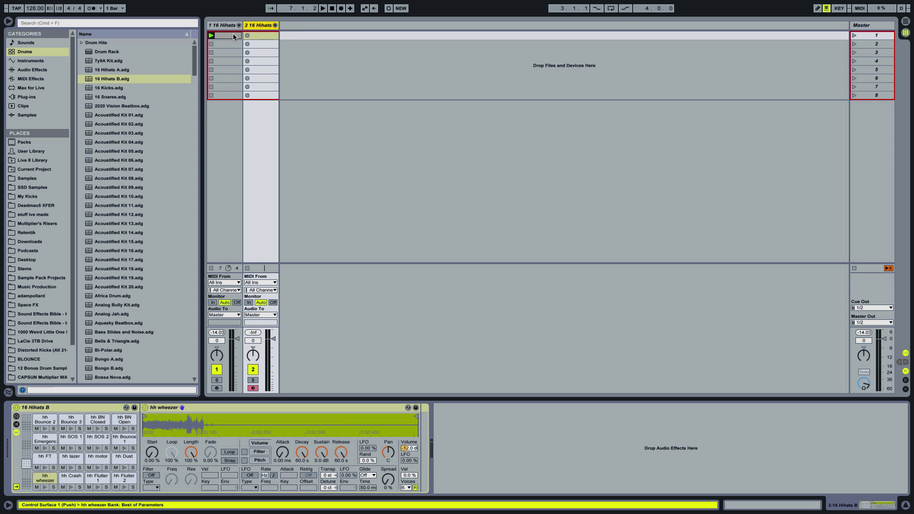
pyautogui.doubleClick(252, 35)
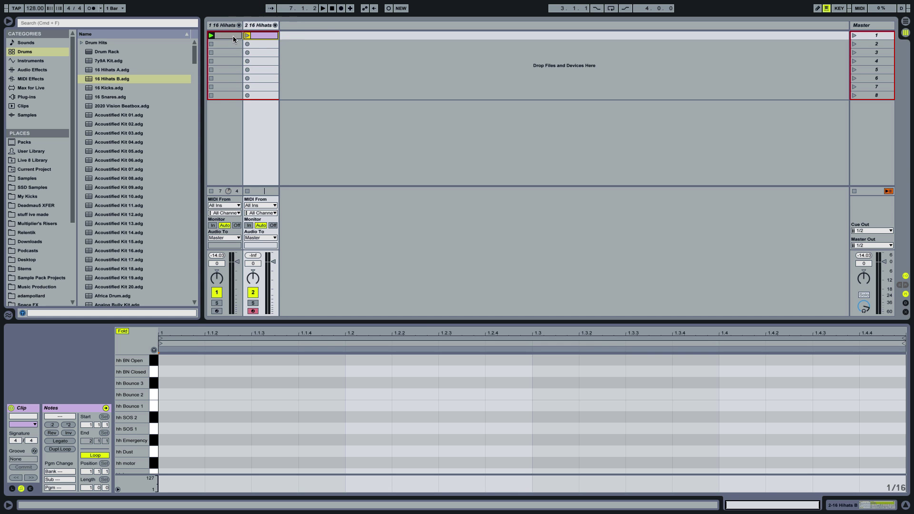
# - Copy all the sixteenth-note hh Bounce 2 hits from track 1's clip into the new clip on track 2
pyautogui.click(233, 36)
pyautogui.moveTo(183, 375); pyautogui.dragTo(897, 431)
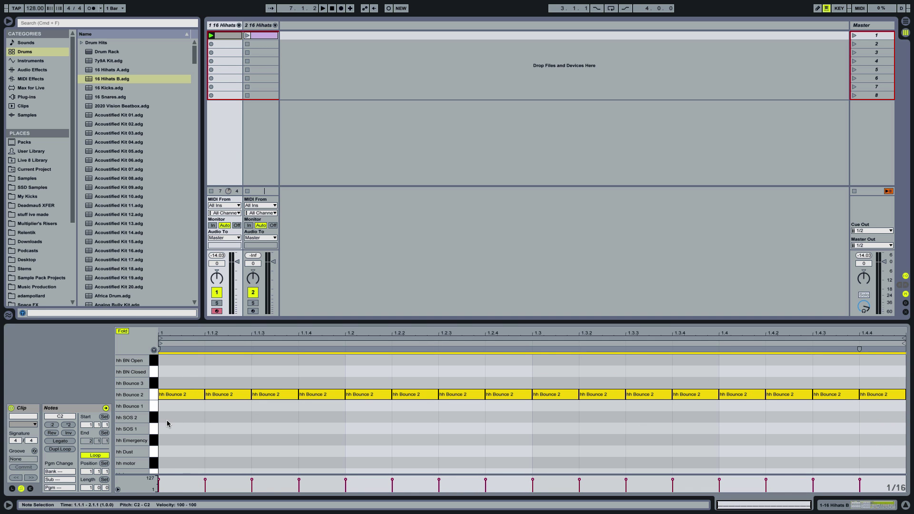
pyautogui.click(260, 36)
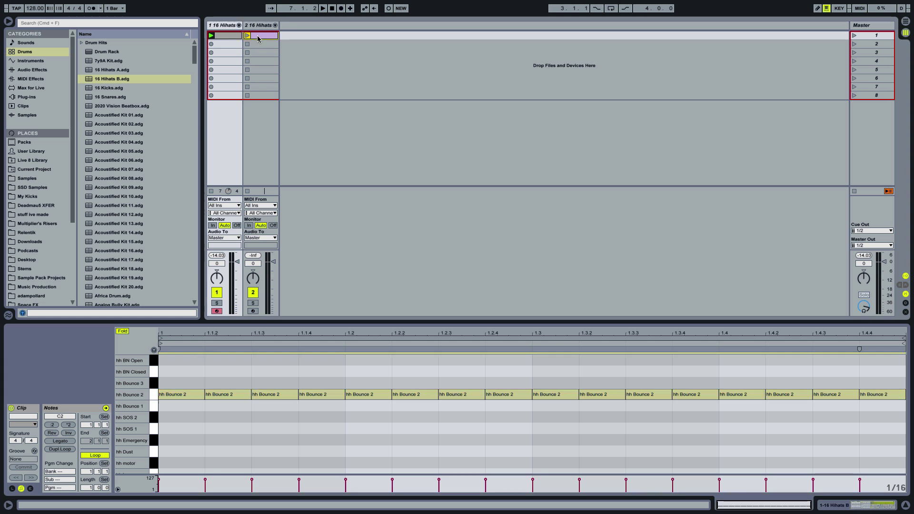
pyautogui.click(161, 389)
pyautogui.press('super+v')
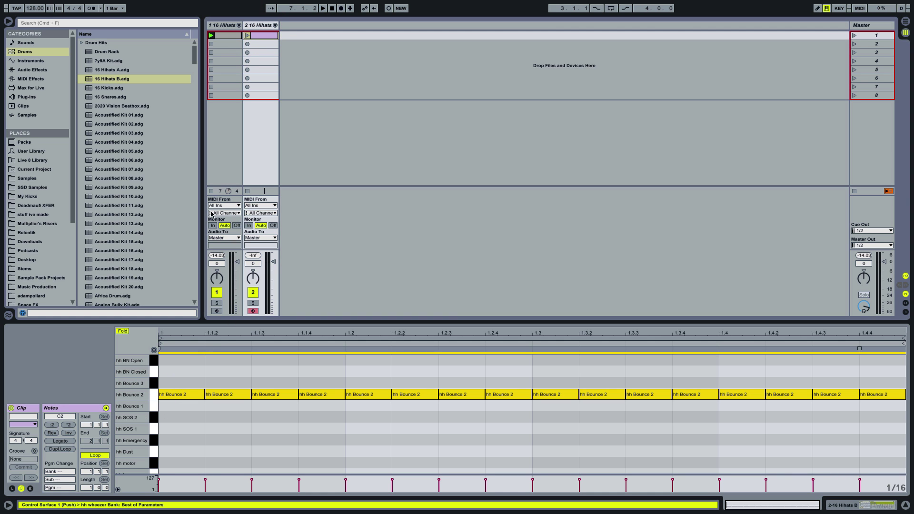
# - Stop the clip on track 1 and launch the copied hi-hat clip on track 2
pyautogui.click(211, 191)
pyautogui.click(298, 178)
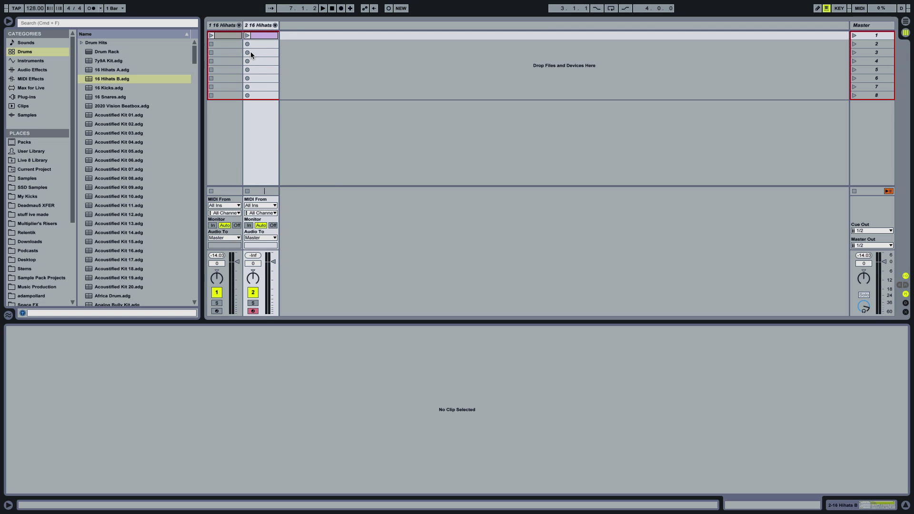
pyautogui.click(254, 34)
pyautogui.click(247, 35)
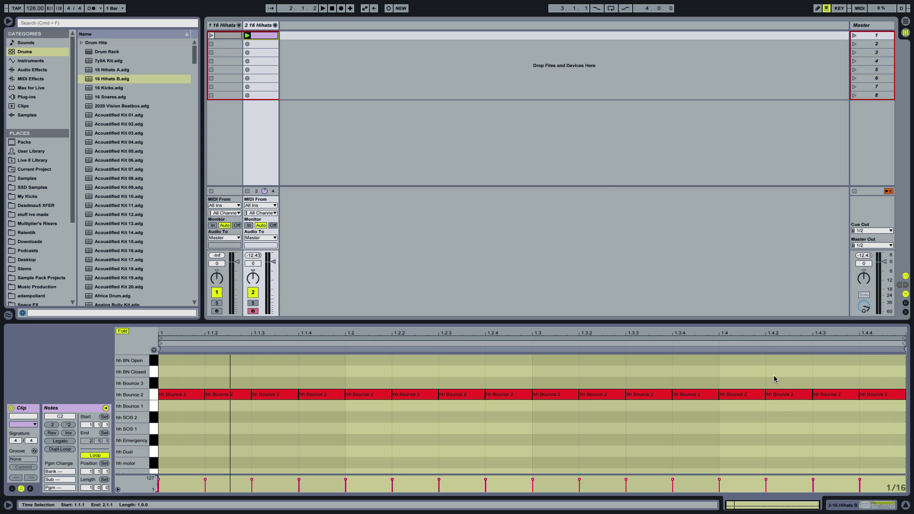
# - Copy the hh wheezer Simpler from track 2's drum rack onto a newly inserted MIDI track
pyautogui.click(841, 505)
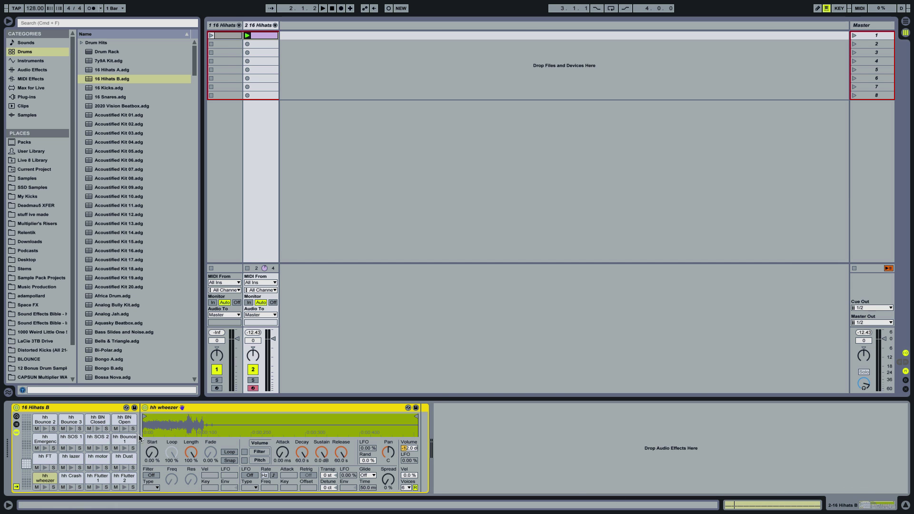
pyautogui.click(269, 409)
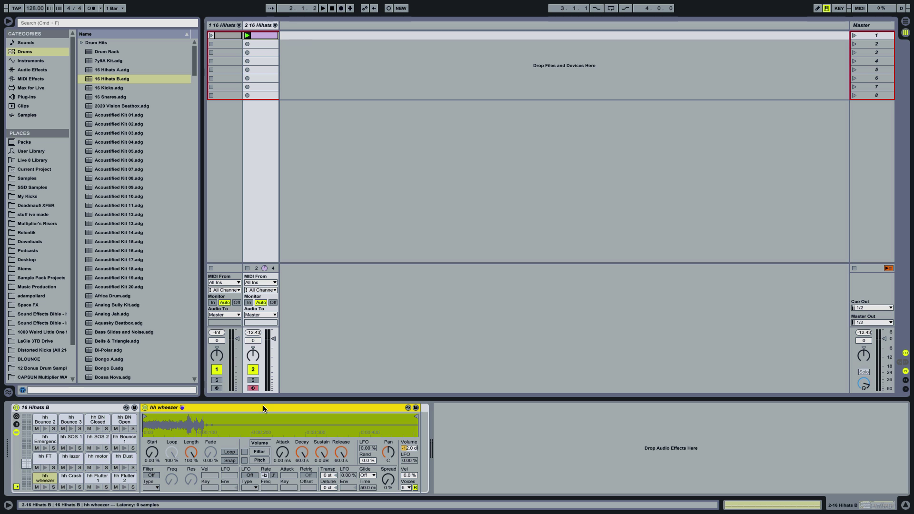
pyautogui.rightClick(308, 36)
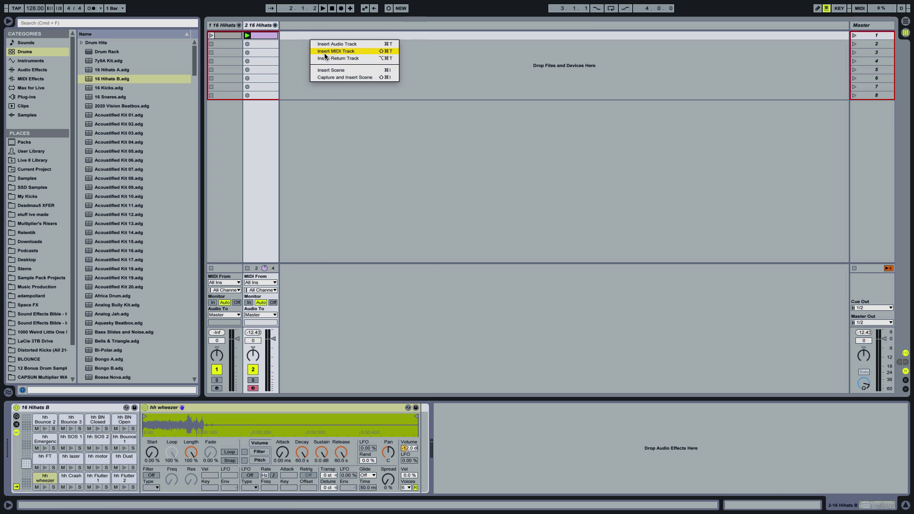
pyautogui.click(325, 52)
pyautogui.click(291, 27)
pyautogui.press('super+v')
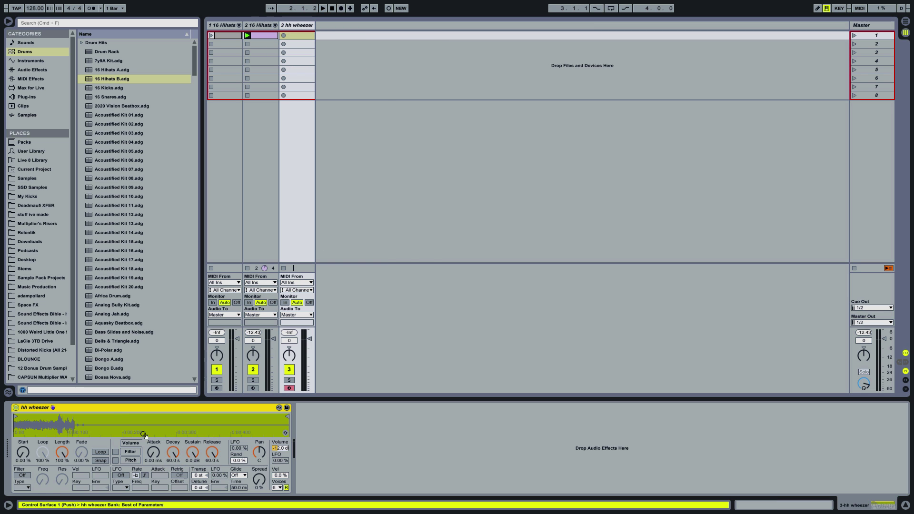
# - Group the copied hh wheezer Simpler into an Instrument Rack, and delete that third track
pyautogui.rightClick(128, 407)
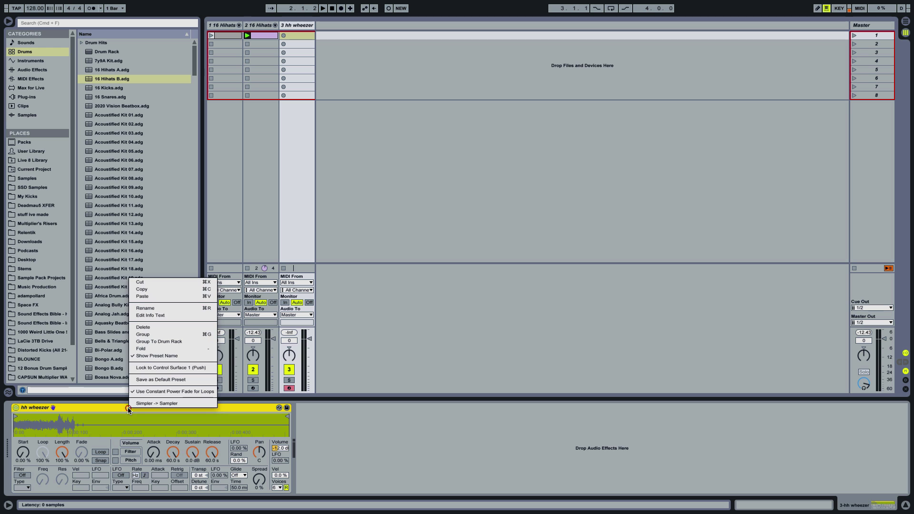
pyautogui.click(146, 335)
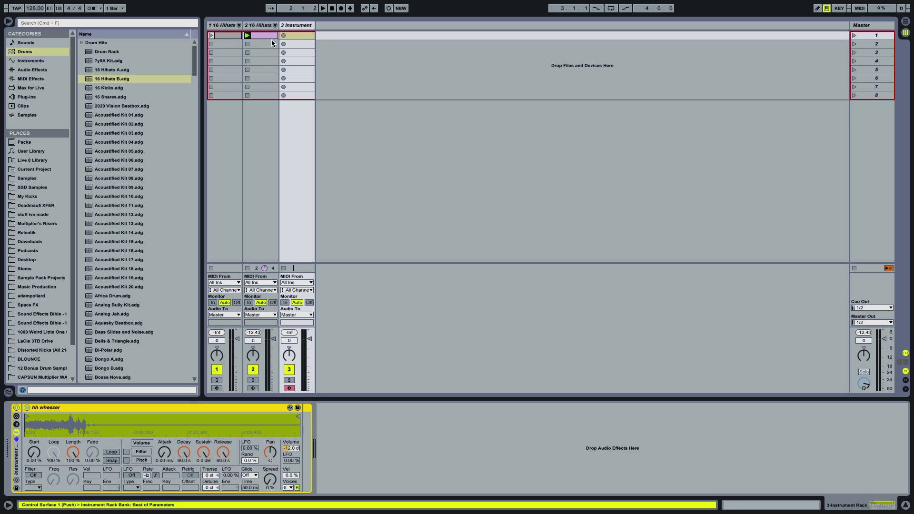
pyautogui.click(289, 27)
pyautogui.press('Delete')
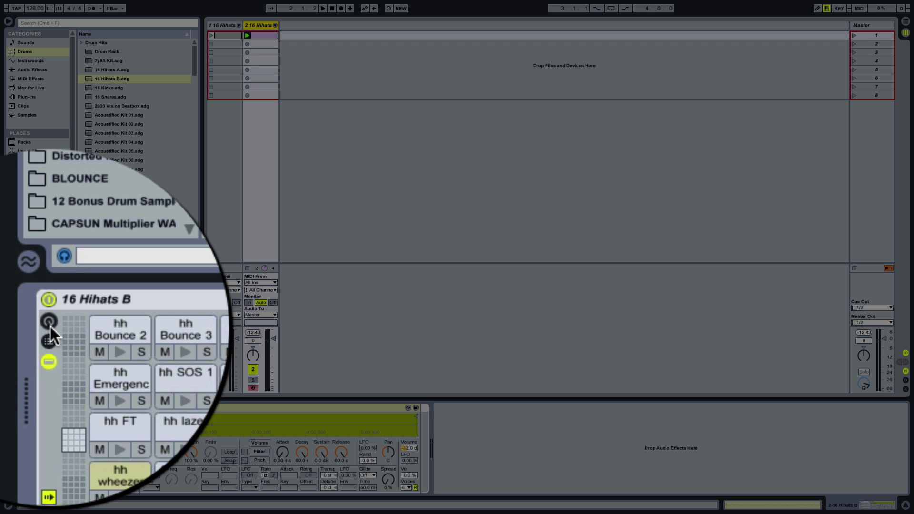
# - Show the macro controls of the 16 Hihats B drum rack on track 2 and select its hh wheezer Simpler
pyautogui.click(50, 324)
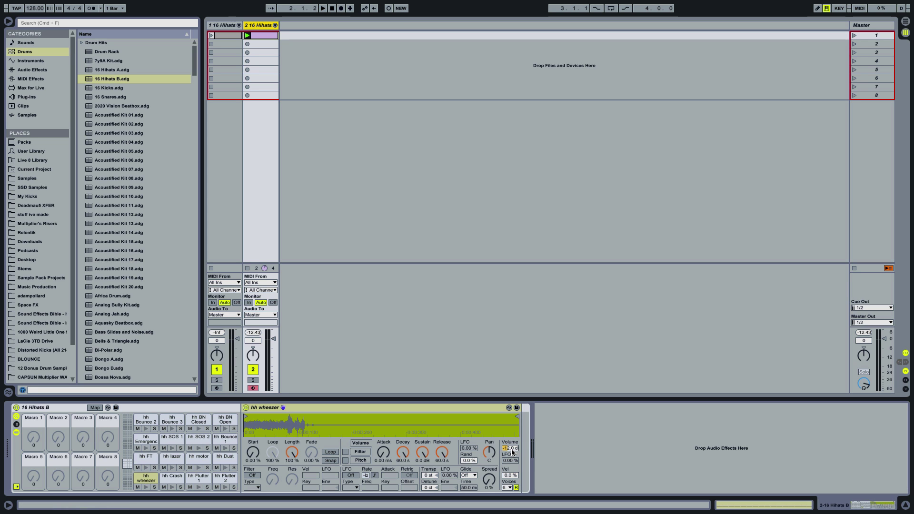
pyautogui.click(460, 411)
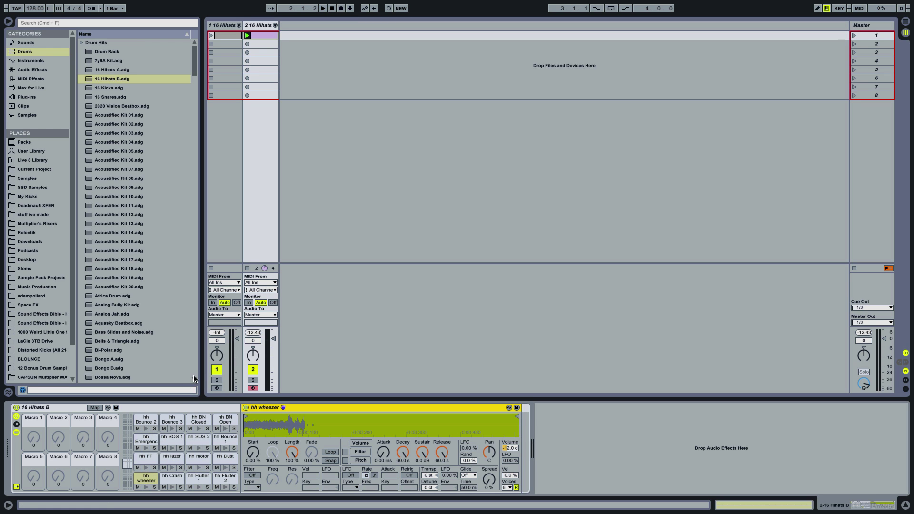
# - Play track 2's clip to check which pad it triggers, inspecting the hh Bounce 2 and hh lazer pads
pyautogui.click(266, 28)
pyautogui.press('space')
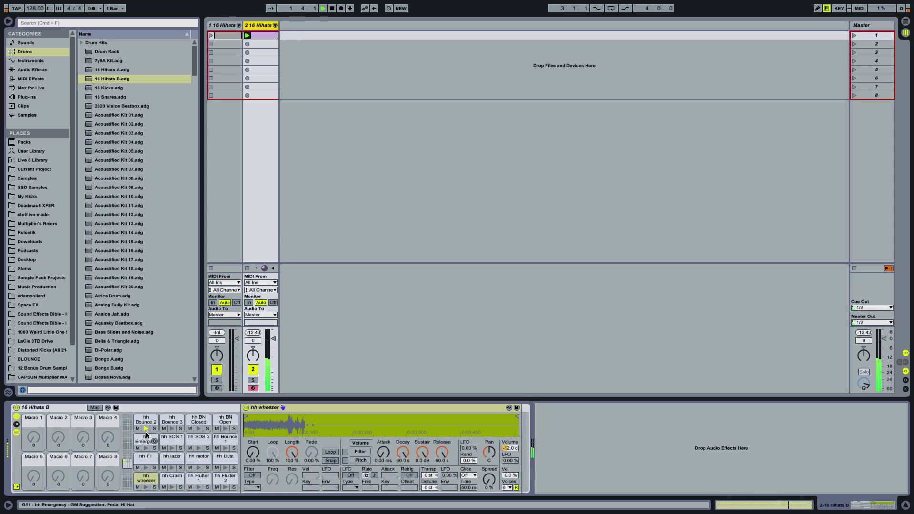
pyautogui.press('space')
pyautogui.press('space')
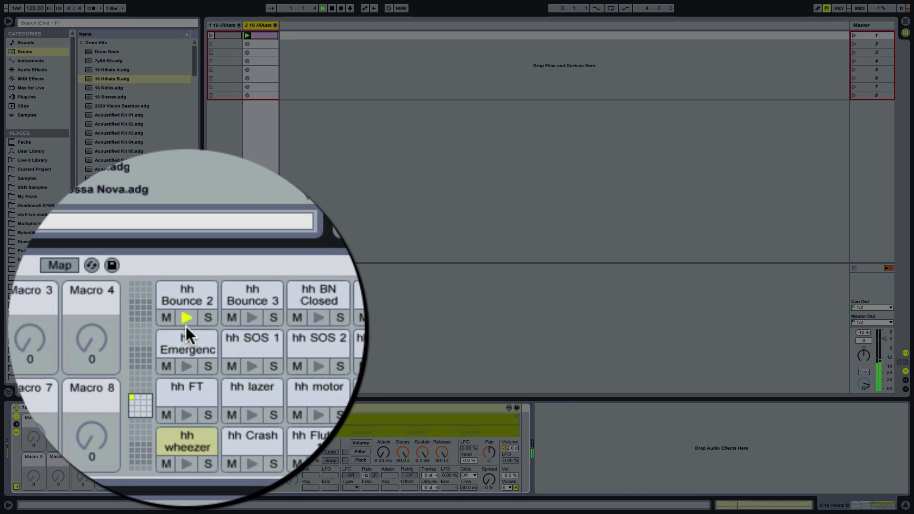
pyautogui.click(145, 419)
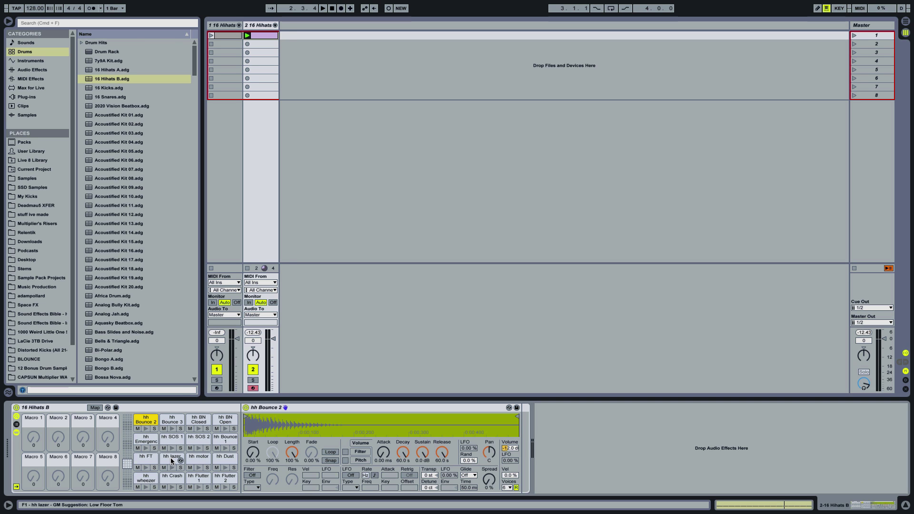
pyautogui.click(172, 460)
pyautogui.press('space')
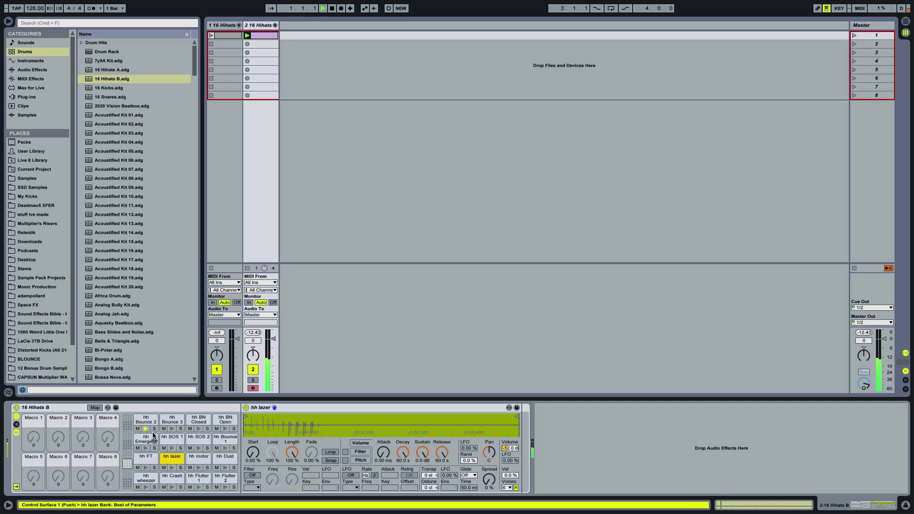
pyautogui.press('space')
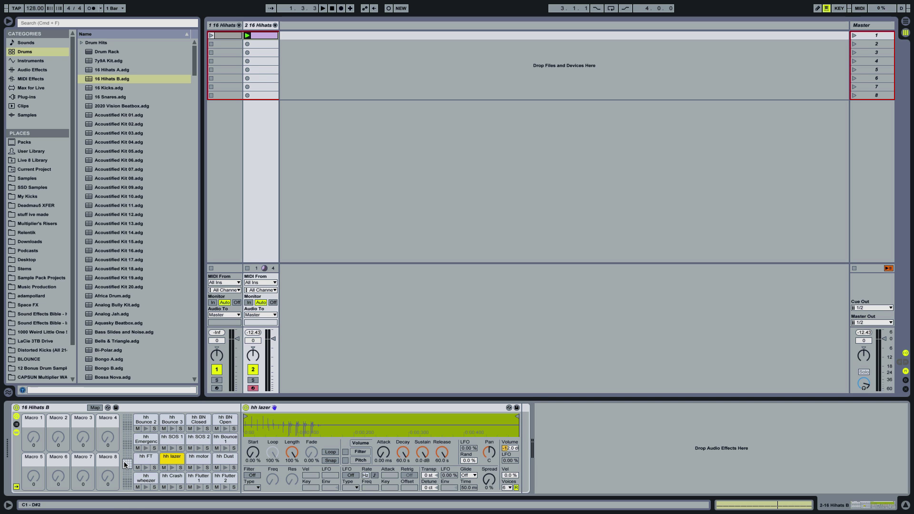
# - Map the volume of the hh Bounce 2 pad's Simpler to Macro 1 of the drum rack
pyautogui.click(146, 420)
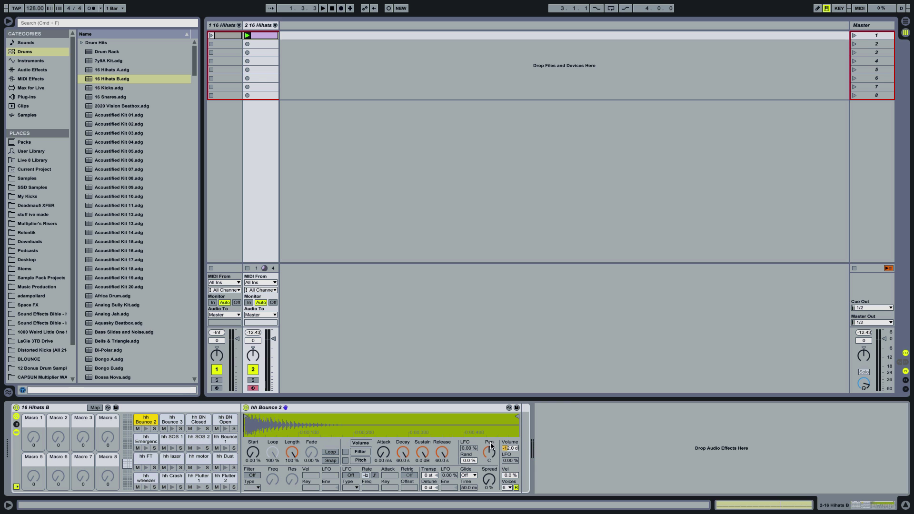
pyautogui.rightClick(511, 447)
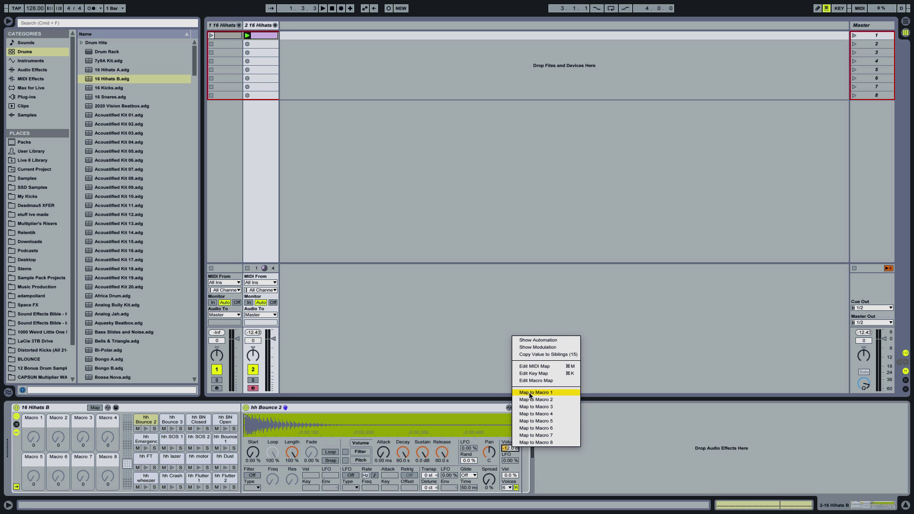
pyautogui.click(529, 392)
# - Sweep the rack's Volume macro up and down, leaving it at 11.7 dB
pyautogui.moveTo(33, 436)
pyautogui.mouseDown()
pyautogui.moveTo(33, 395)
pyautogui.moveTo(33, 428)
pyautogui.mouseUp()
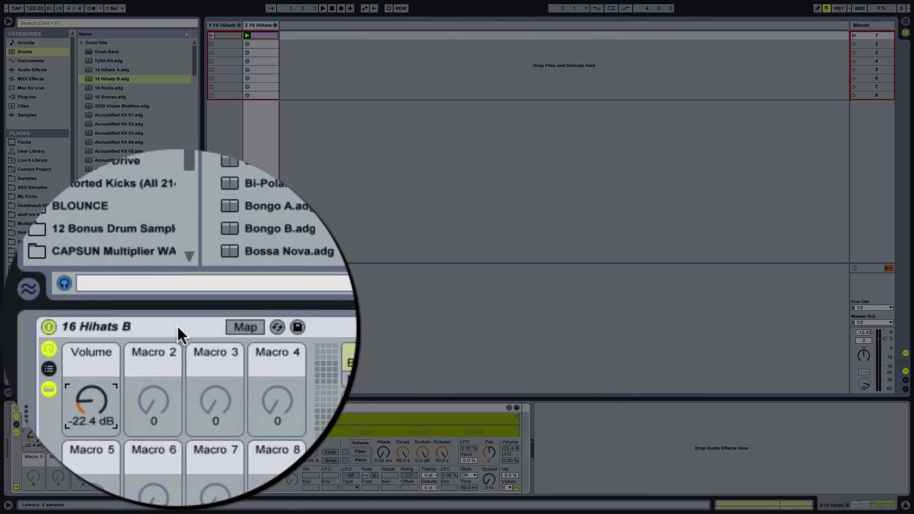
pyautogui.click(67, 408)
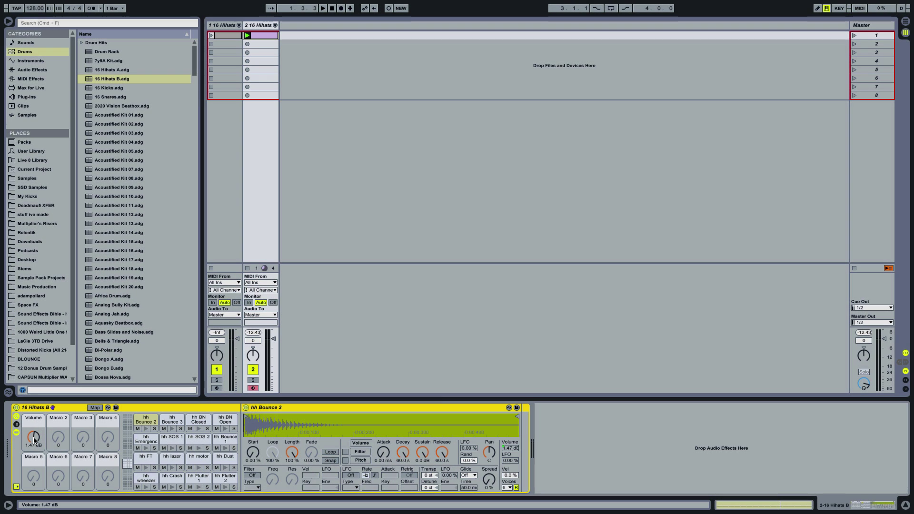
pyautogui.moveTo(34, 440); pyautogui.dragTo(34, 436)
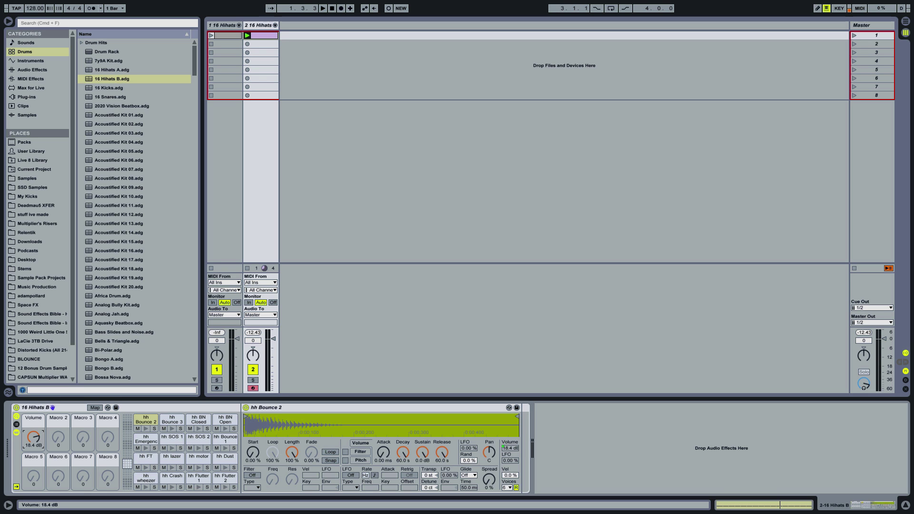
pyautogui.click(44, 408)
pyautogui.moveTo(38, 440); pyautogui.dragTo(38, 444)
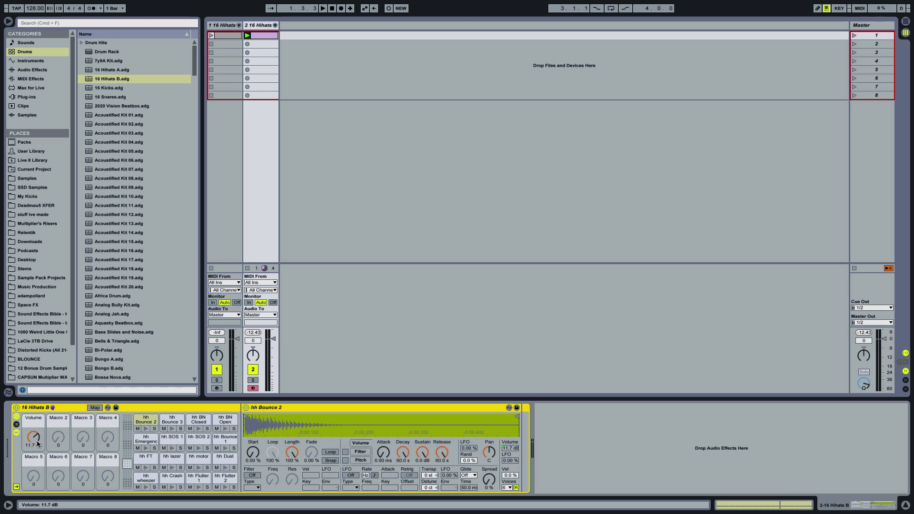
# - Sweep the Volume macro up to 36 dB and back down, and limit its mapping range to -14.6 dB minimum and -12.9 dB maximum
pyautogui.moveTo(38, 443); pyautogui.dragTo(33, 386)
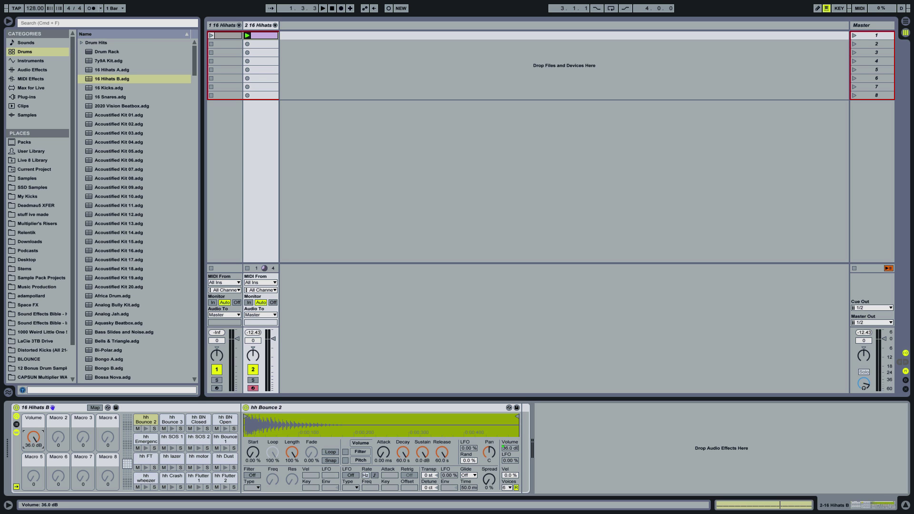
pyautogui.moveTo(33, 437); pyautogui.dragTo(33, 449)
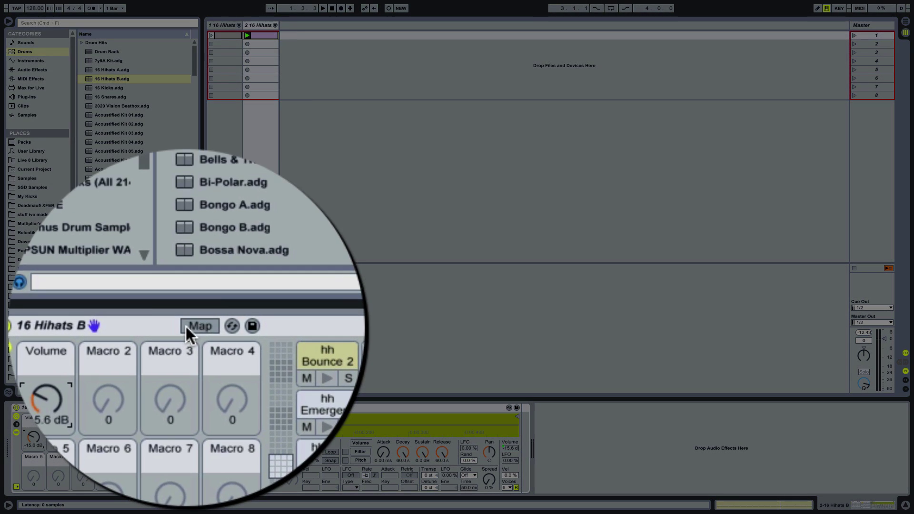
pyautogui.click(118, 399)
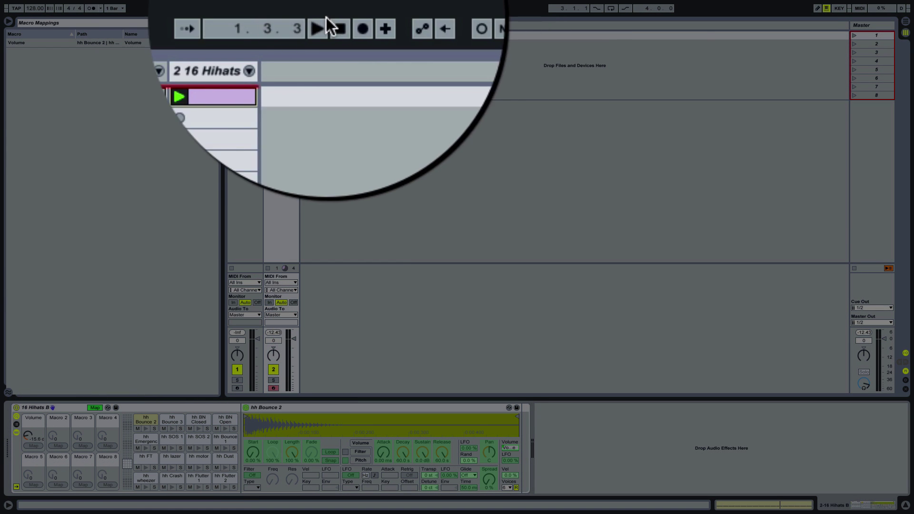
pyautogui.moveTo(183, 42); pyautogui.dragTo(199, 98)
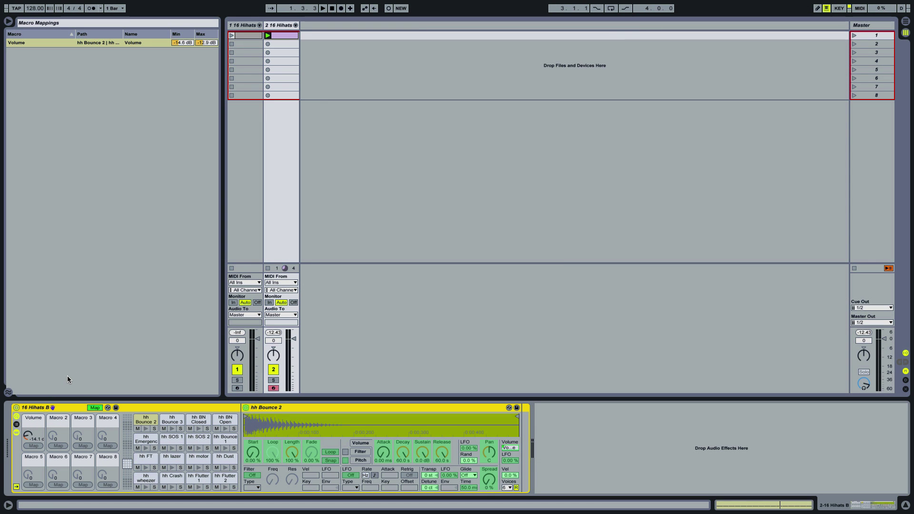
# - Play the clip while turning the Volume macro through its limited range, and leave macro mapping mode
pyautogui.press('space')
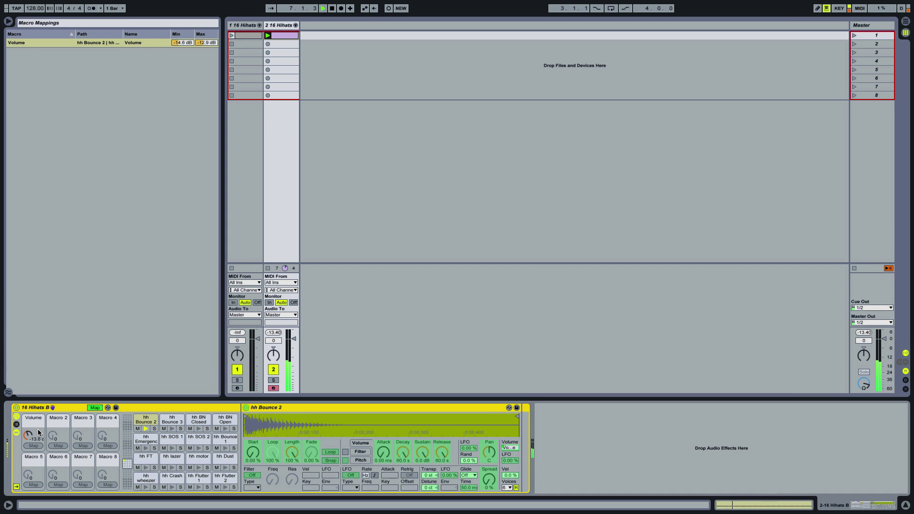
pyautogui.press('space')
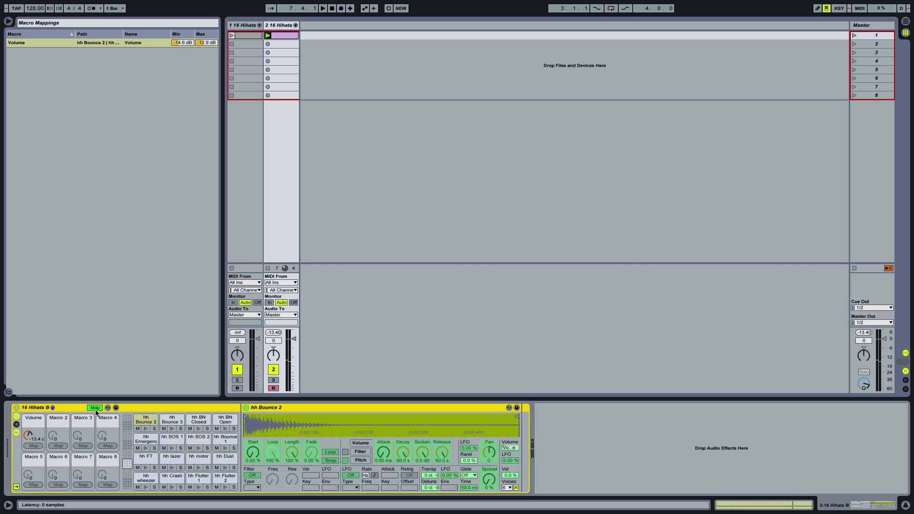
pyautogui.click(95, 408)
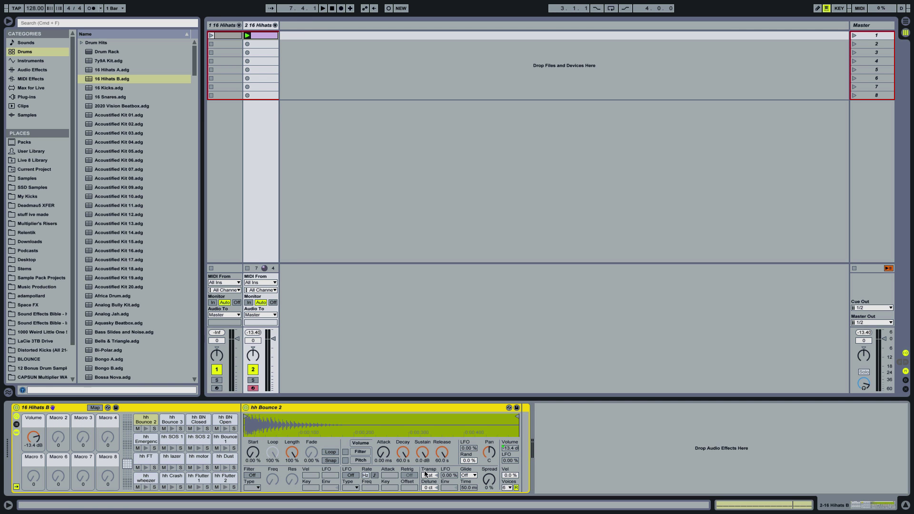
# - Enable the filter on the hh Bounce 2 Simpler and sweep its frequency during playback, ending at 22.0 kHz
pyautogui.click(275, 408)
pyautogui.click(249, 475)
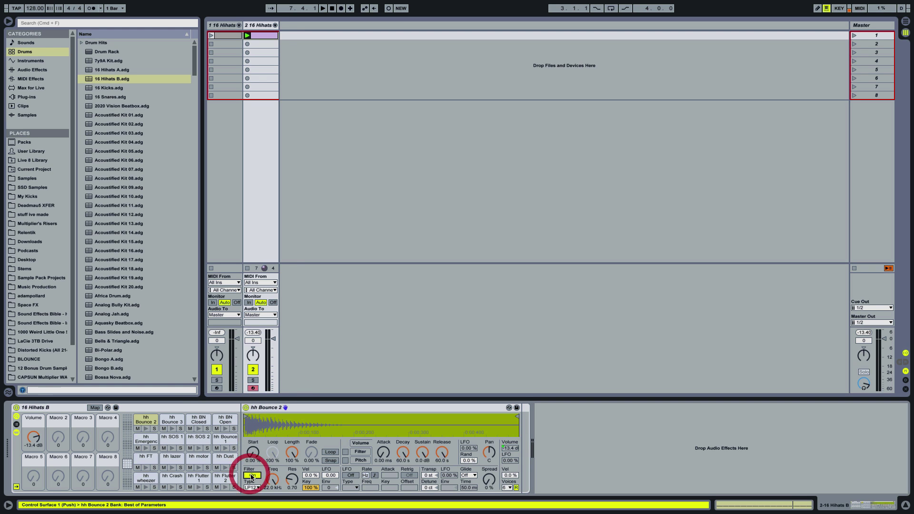
pyautogui.click(266, 411)
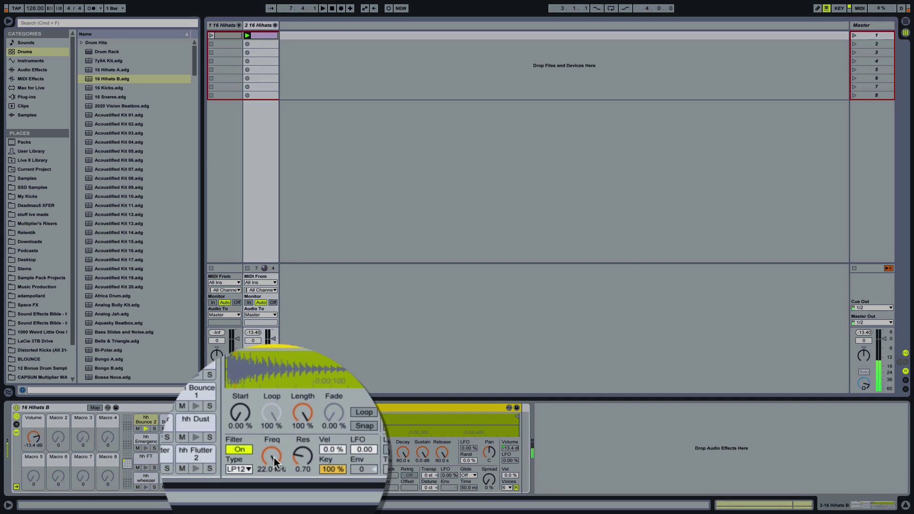
pyautogui.press('space')
pyautogui.moveTo(275, 483); pyautogui.dragTo(274, 505)
pyautogui.moveTo(275, 421); pyautogui.dragTo(269, 395)
pyautogui.moveTo(272, 433)
pyautogui.mouseDown()
pyautogui.moveTo(272, 443)
pyautogui.moveTo(271, 426)
pyautogui.mouseUp()
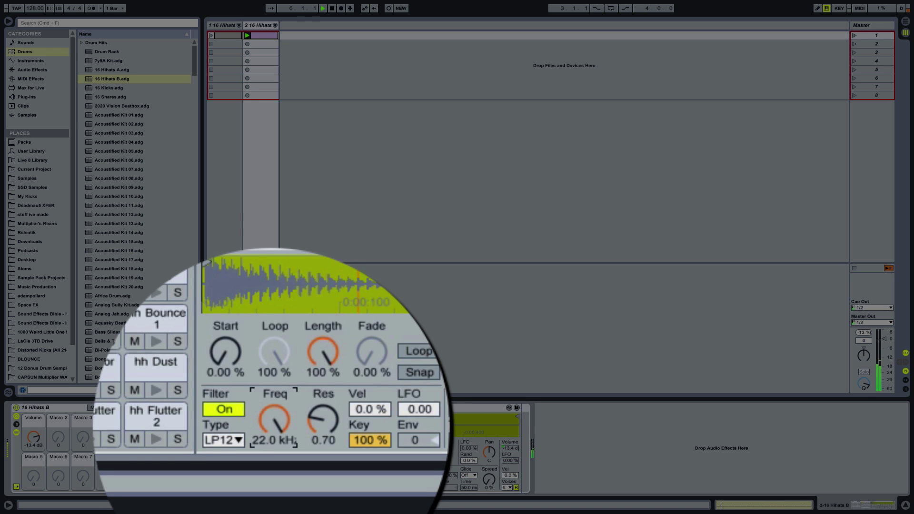
# - Map the hh Bounce 2 filter frequency to the Volume macro and set that mapping's minimum to 7.85 kHz
pyautogui.rightClick(270, 417)
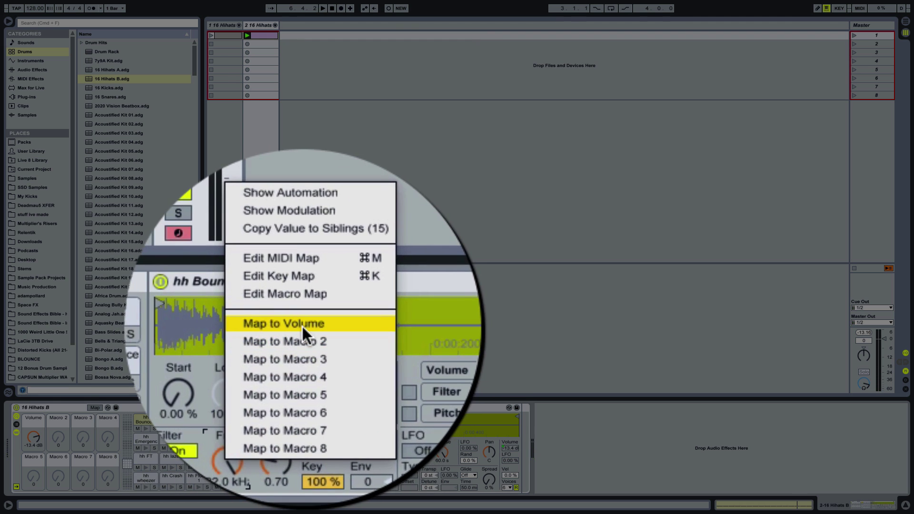
pyautogui.click(298, 419)
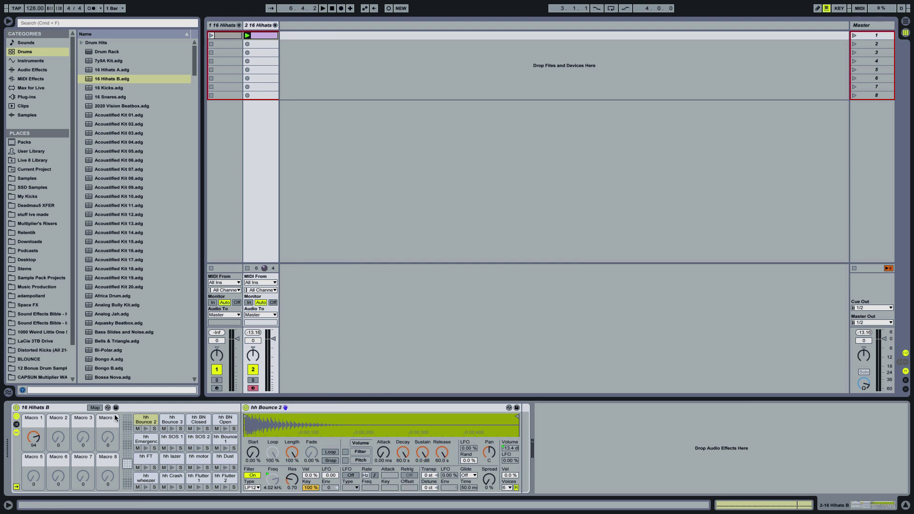
pyautogui.click(95, 408)
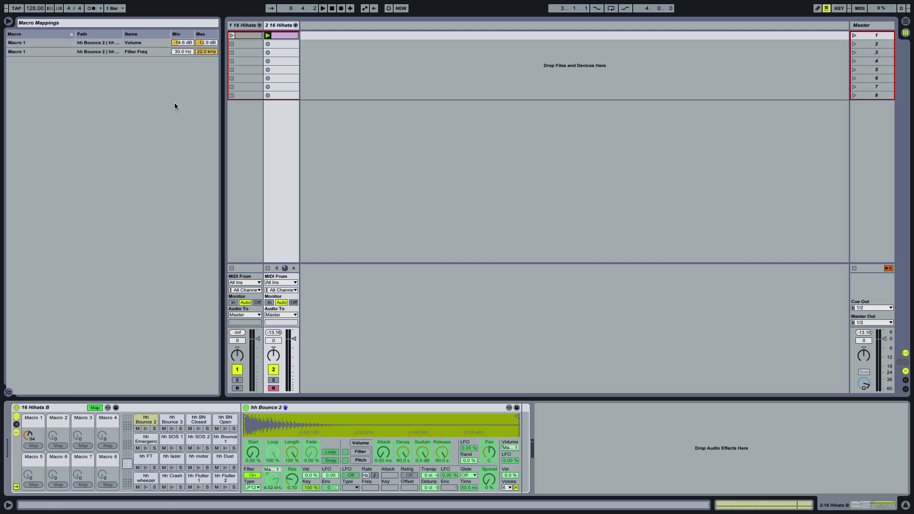
pyautogui.moveTo(181, 51); pyautogui.dragTo(182, 28)
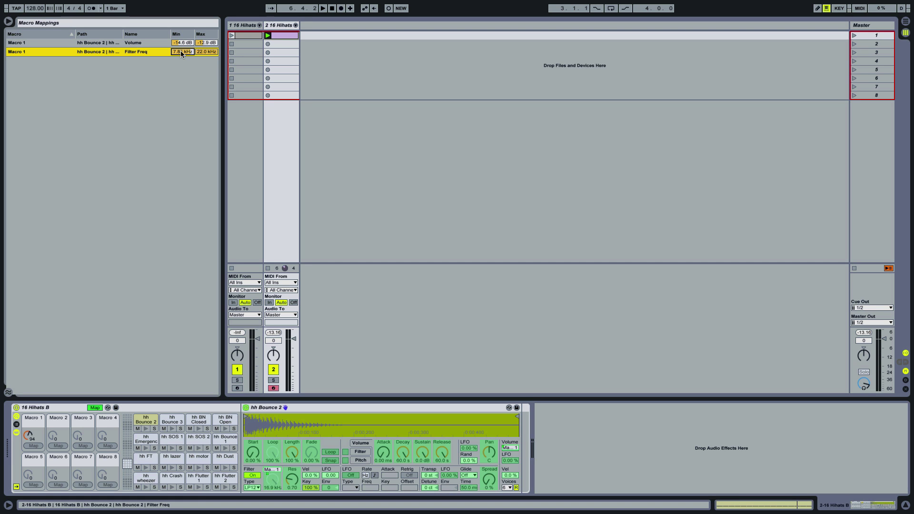
# - Play the clip while turning Macro 1 to hear volume and filter frequency together, and leave macro mapping mode
pyautogui.click(72, 408)
pyautogui.press('space')
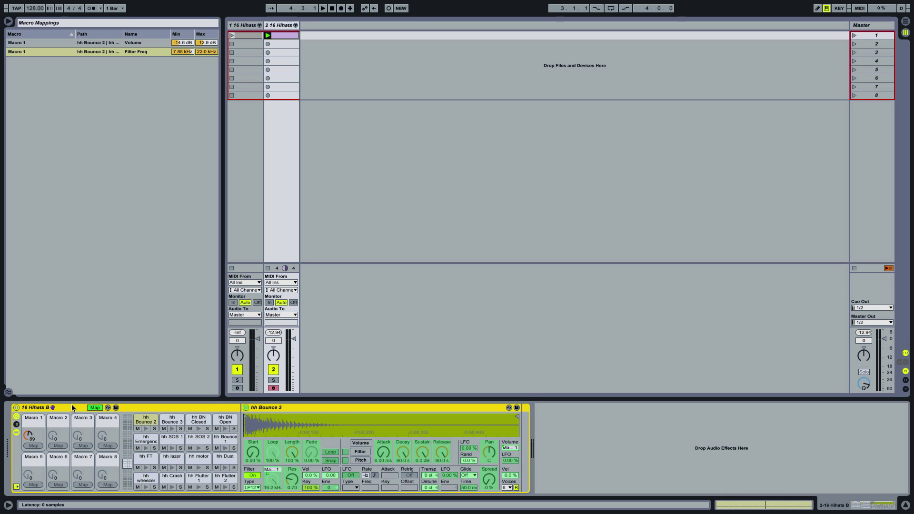
pyautogui.click(94, 409)
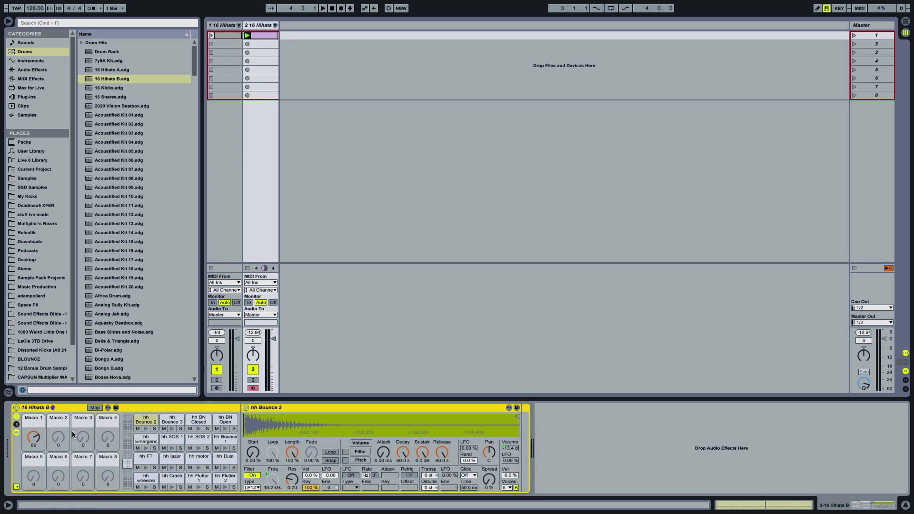
# - Rename Macro 1 as "Twist Me" and map the hh Bounce 2 Simpler's Detune to it
pyautogui.rightClick(30, 422)
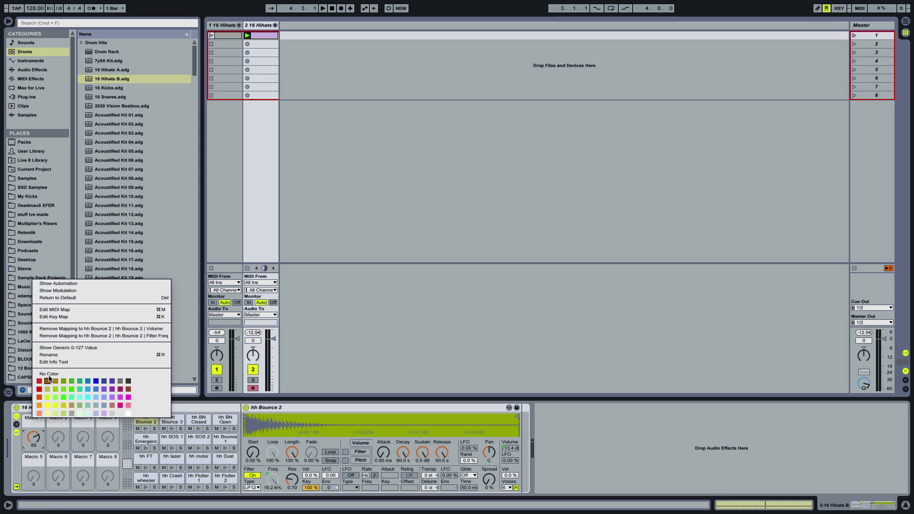
pyautogui.click(57, 360)
pyautogui.write('Twist Me')
pyautogui.press('Return')
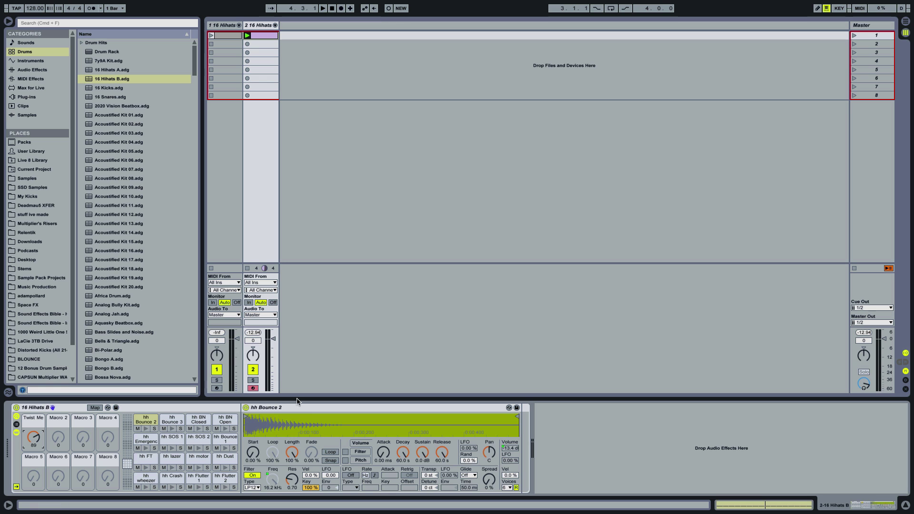
pyautogui.rightClick(428, 486)
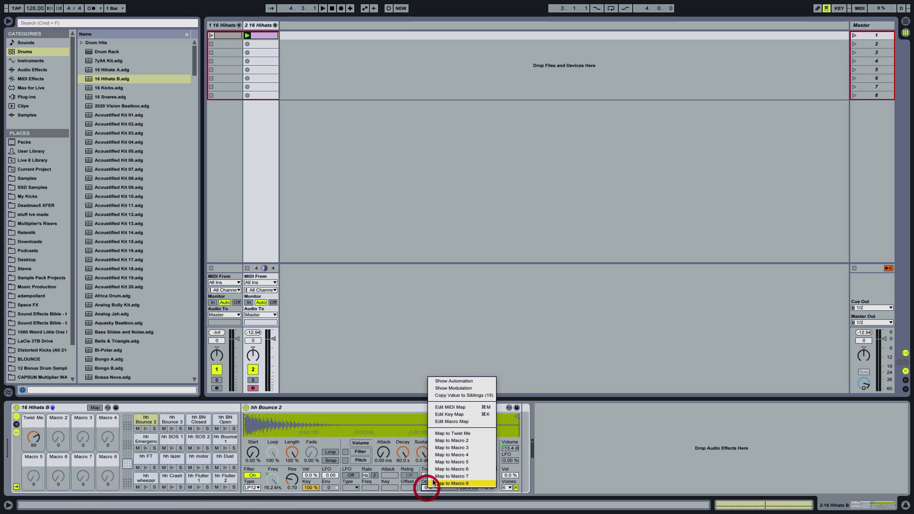
pyautogui.click(450, 434)
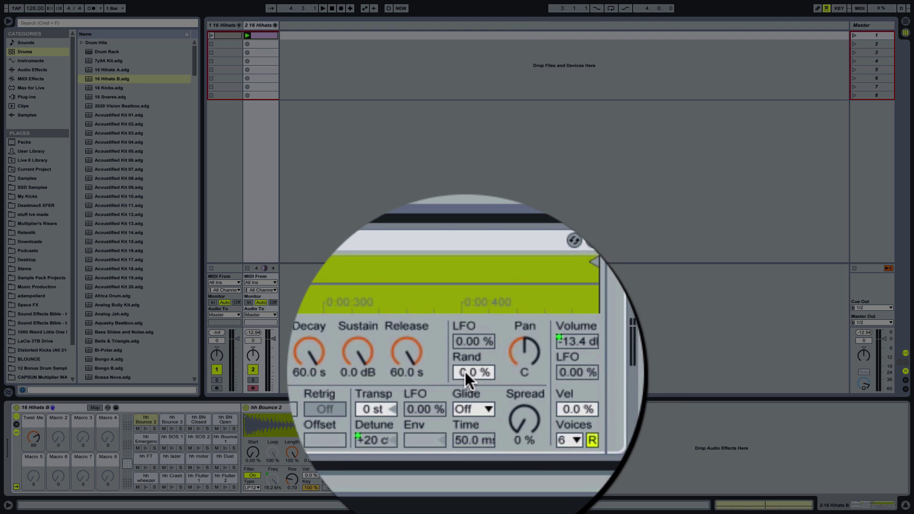
# - Try a high random pan amount on the hh Bounce 2 Simpler during playback, and undo it
pyautogui.press('space')
pyautogui.moveTo(468, 374); pyautogui.dragTo(469, 337)
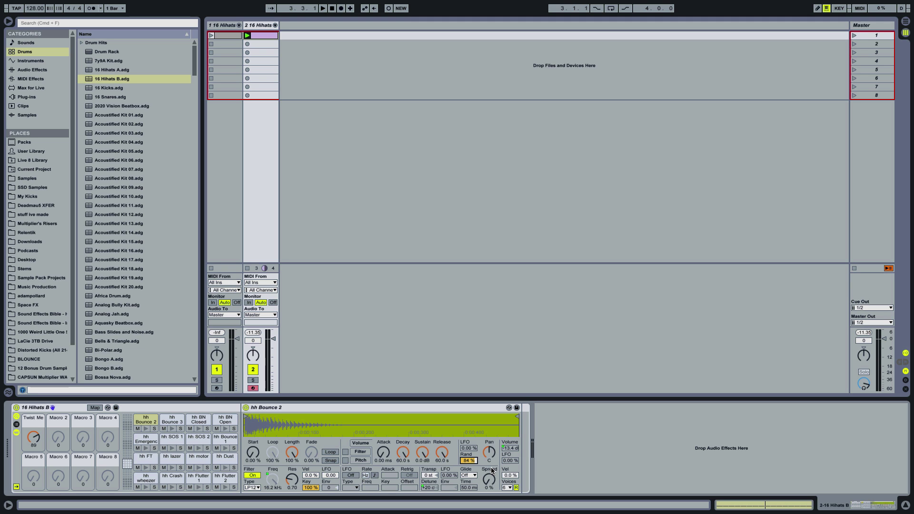
pyautogui.moveTo(470, 461)
pyautogui.mouseDown()
pyautogui.moveTo(470, 479)
pyautogui.moveTo(470, 462)
pyautogui.mouseUp()
pyautogui.press('space')
pyautogui.press('space')
pyautogui.press('super+z')
# - Map the hh Bounce 2 Simpler's random pan amount to the Twist Me macro
pyautogui.rightClick(469, 461)
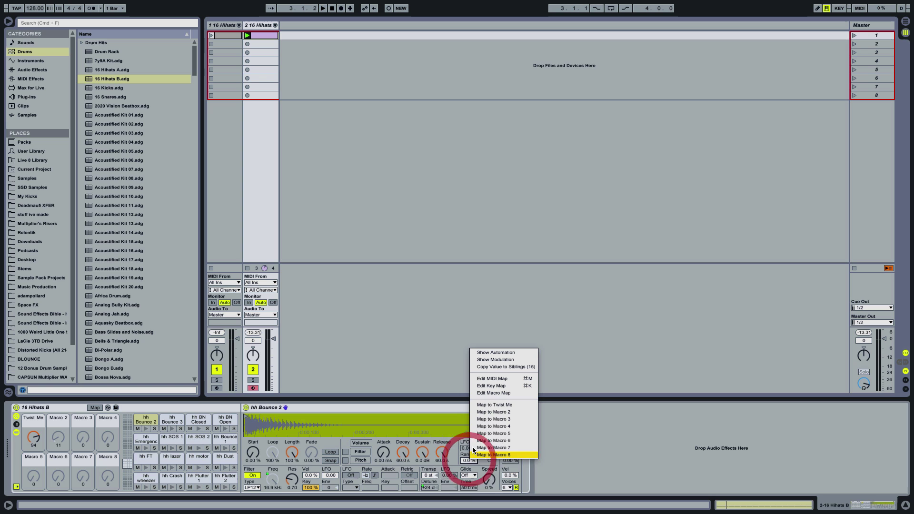
pyautogui.click(486, 405)
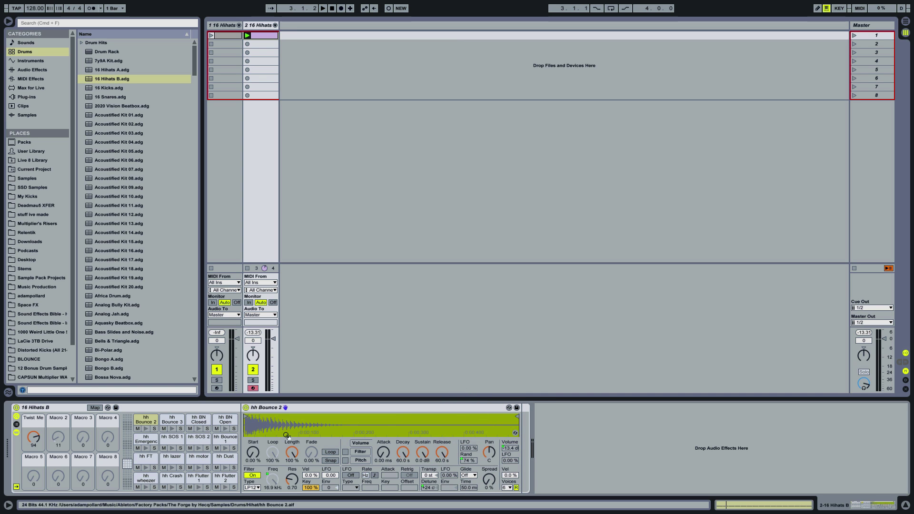
# - Limit the Detune mapping to -2 ct minimum and +2 ct maximum, and set the Panorama < Rnd mapping's maximum to 7.0 %
pyautogui.click(48, 409)
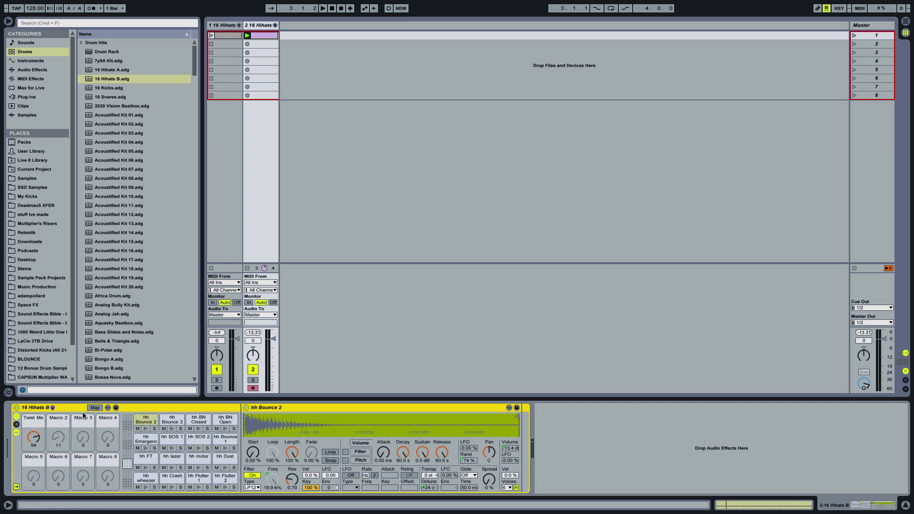
pyautogui.click(95, 408)
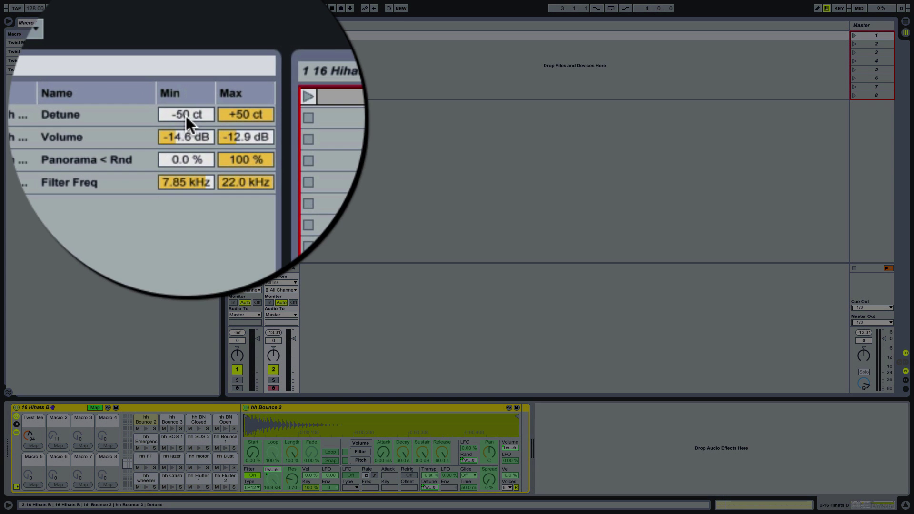
pyautogui.moveTo(183, 43); pyautogui.dragTo(205, 65)
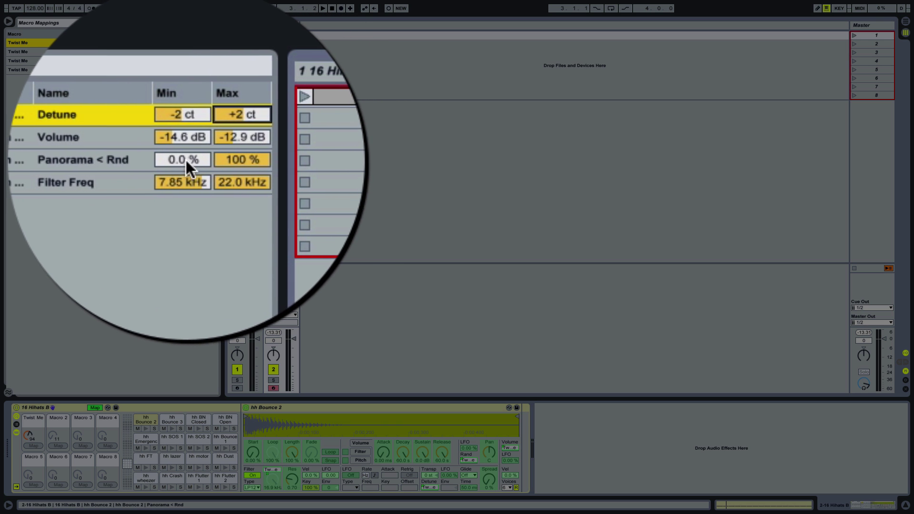
pyautogui.moveTo(202, 159); pyautogui.dragTo(202, 206)
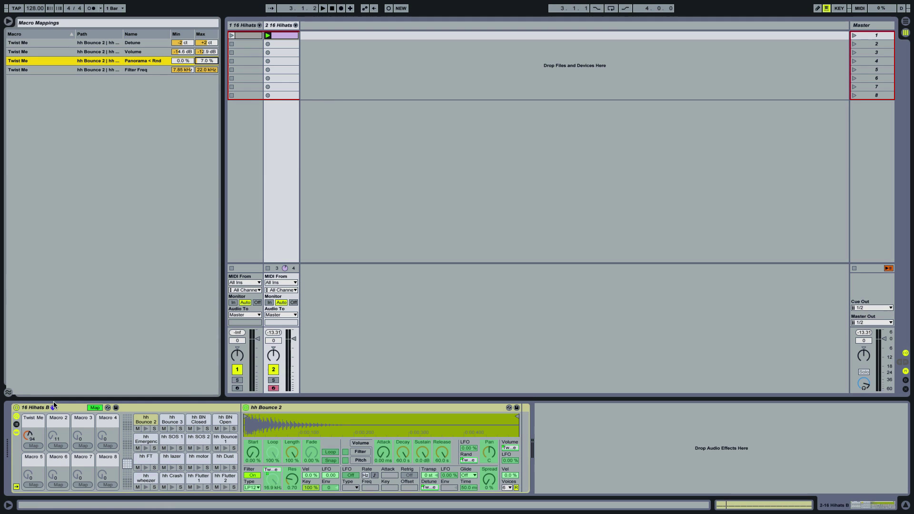
pyautogui.click(95, 409)
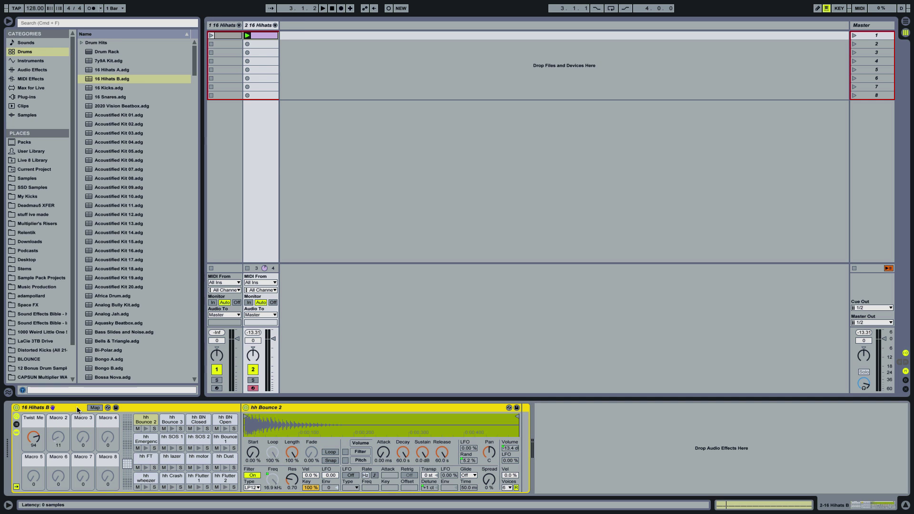
# - Play track 2's clip and turn the Twist Me macro up to 120 to hear all four mapped parameters
pyautogui.click(62, 407)
pyautogui.press('space')
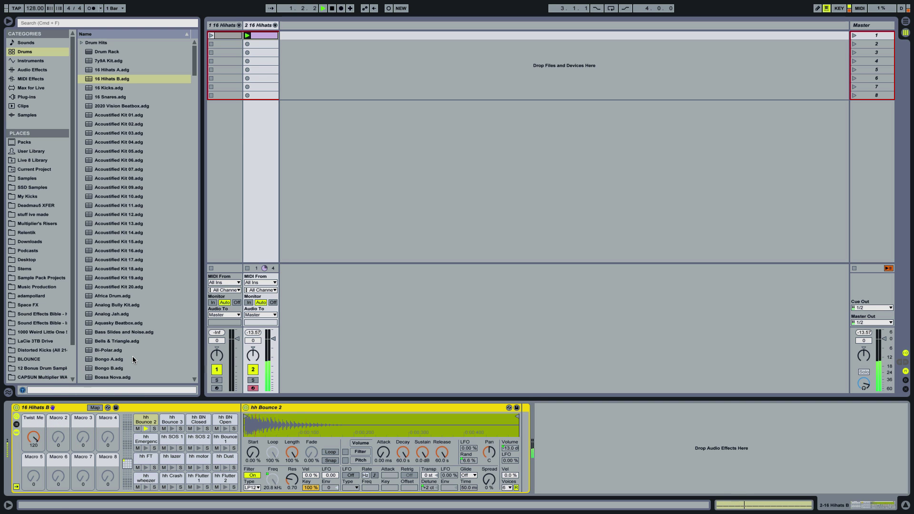